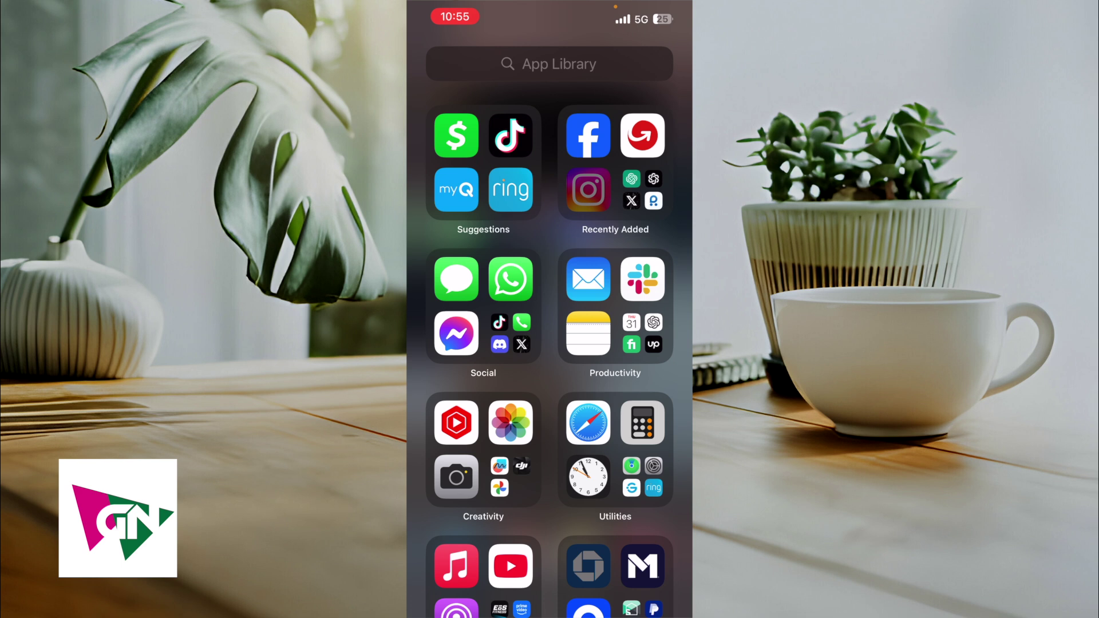
text(Me)
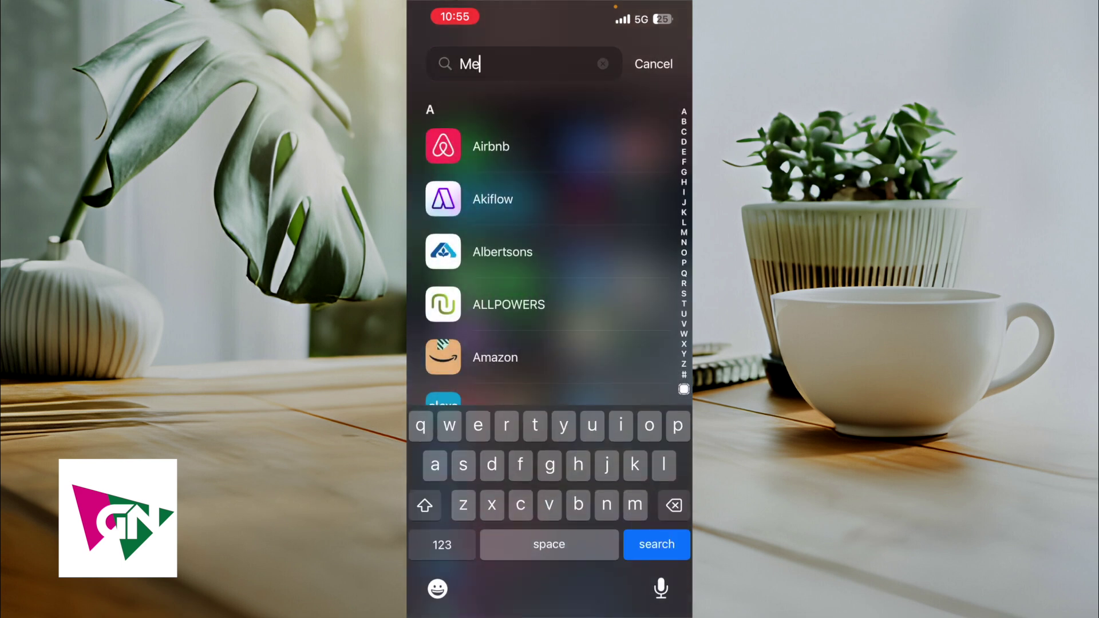
text(ss)
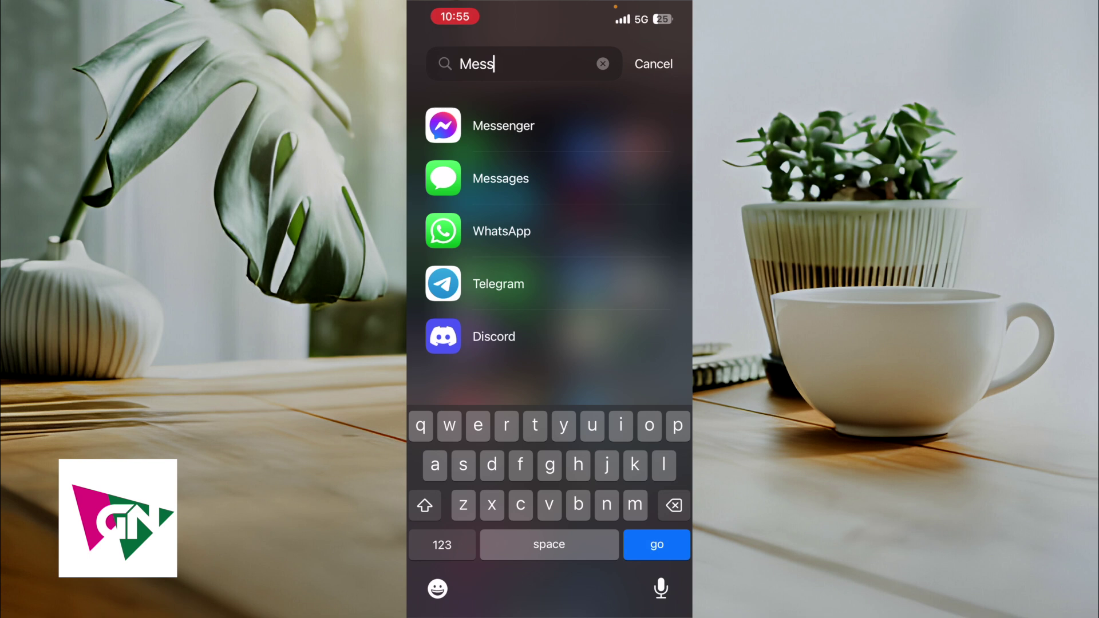
Launch Messenger from the App Library search results
click(503, 125)
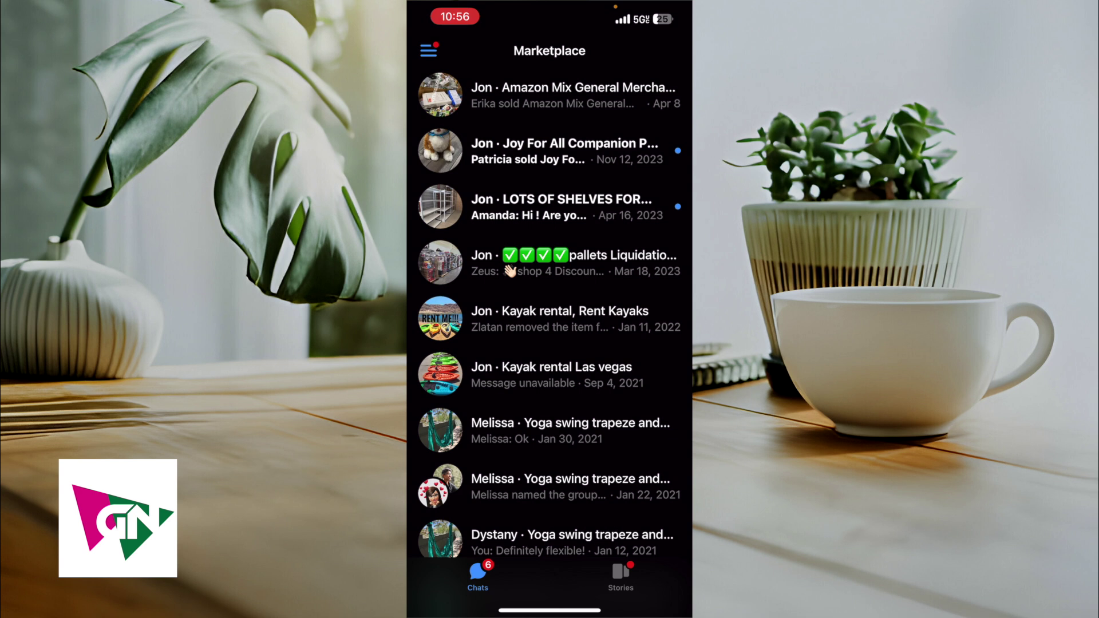
Show the Marketplace chats from the menu and swipe the top conversation to reveal its actions
click(428, 49)
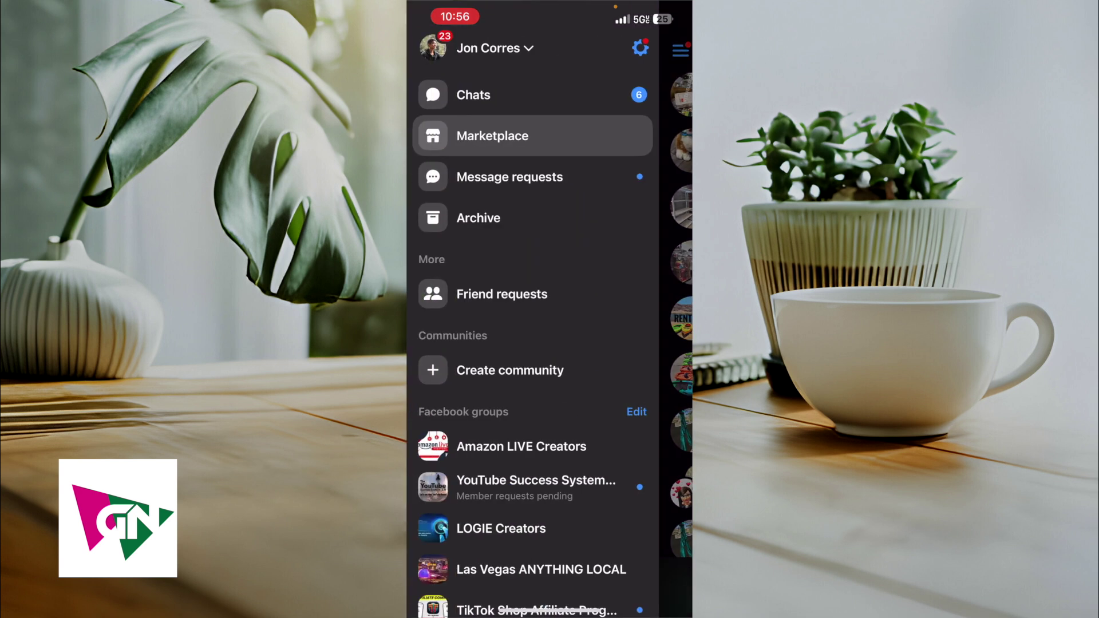
click(492, 136)
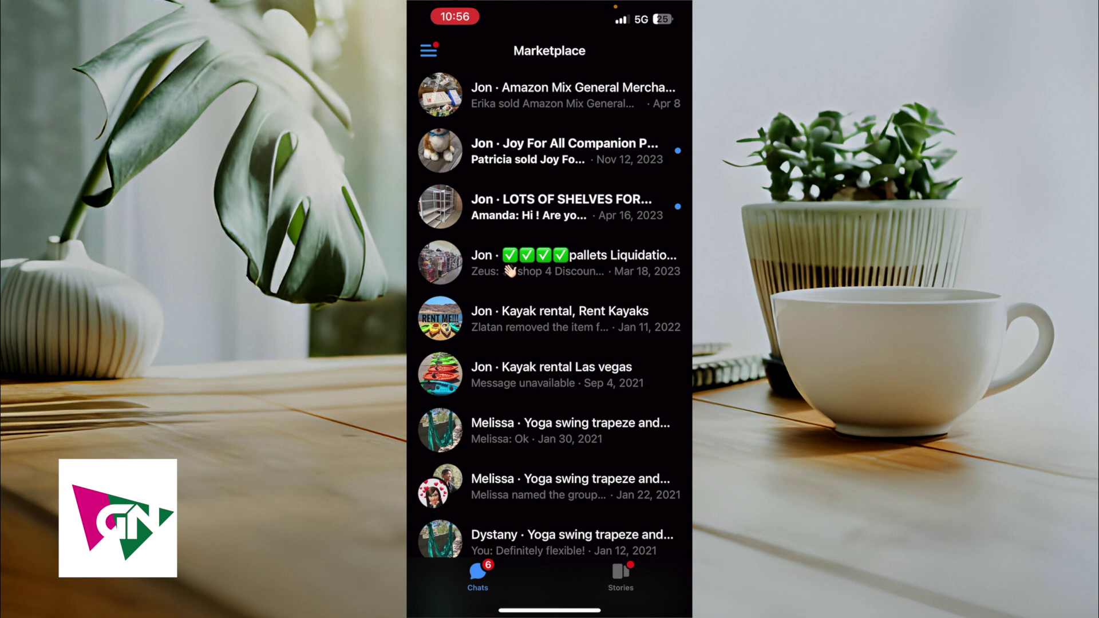
drag(618, 95, 481, 94)
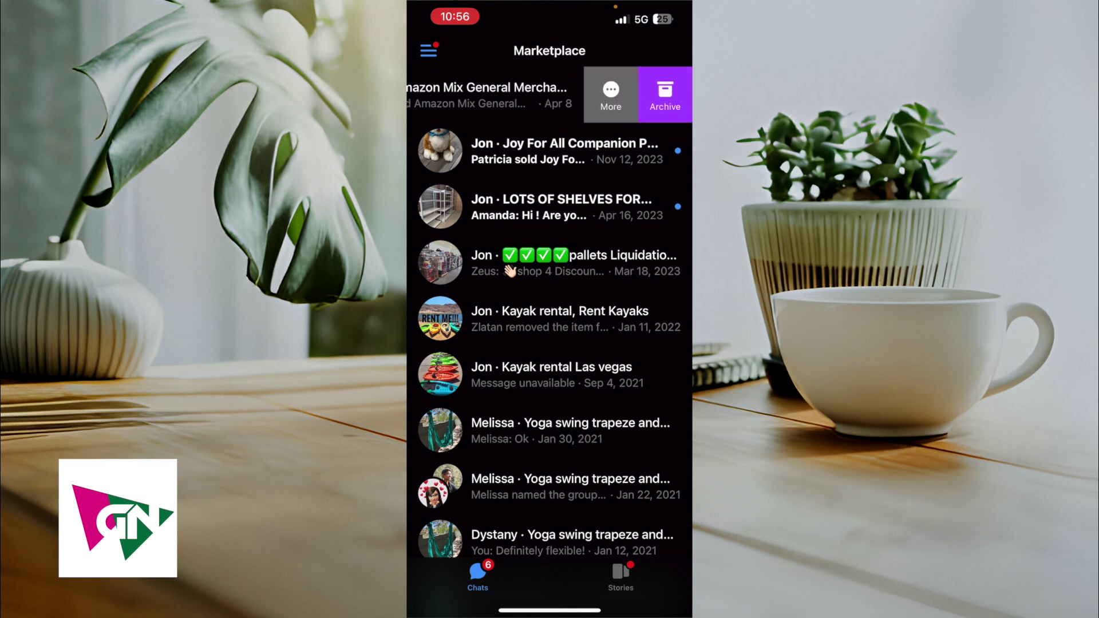
Choose More > Delete on the top chat, dismiss the prompt, then preview the chat
click(611, 94)
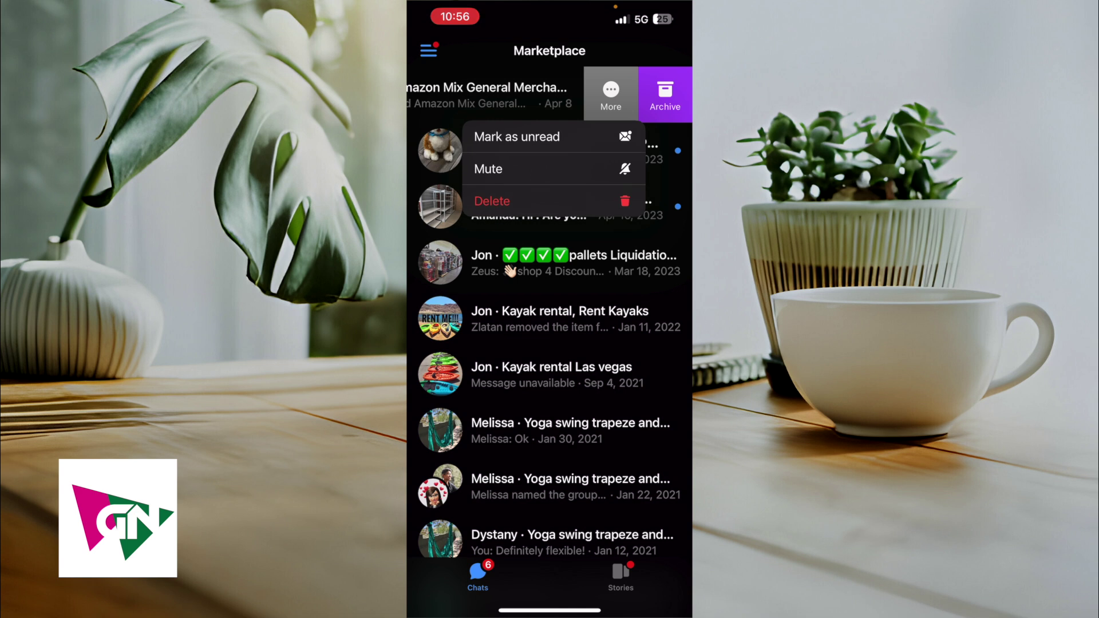
click(492, 201)
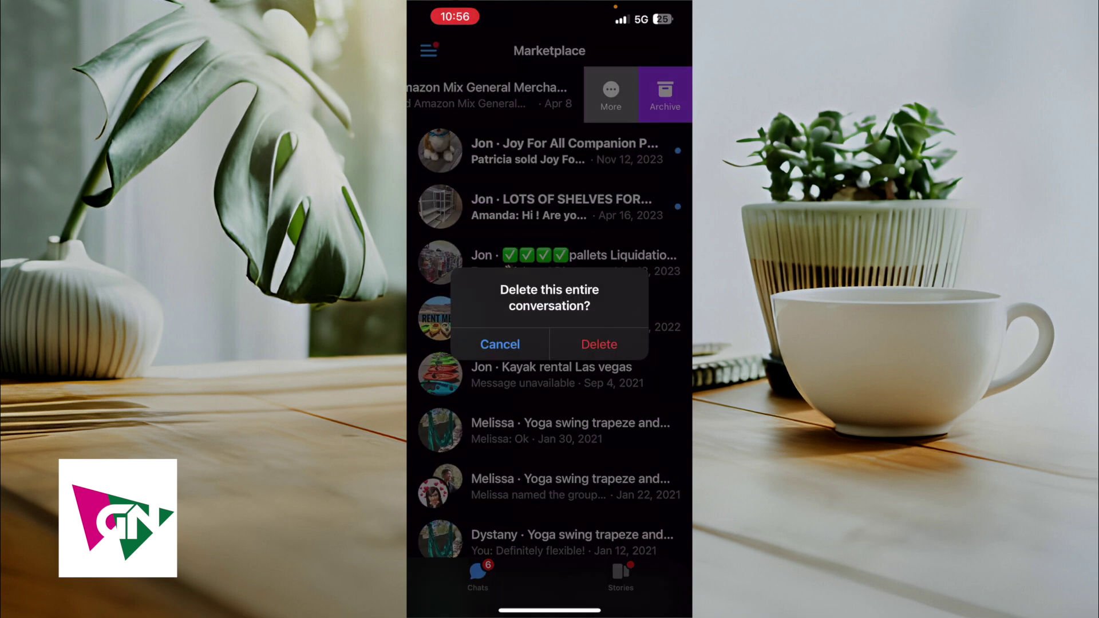
click(500, 344)
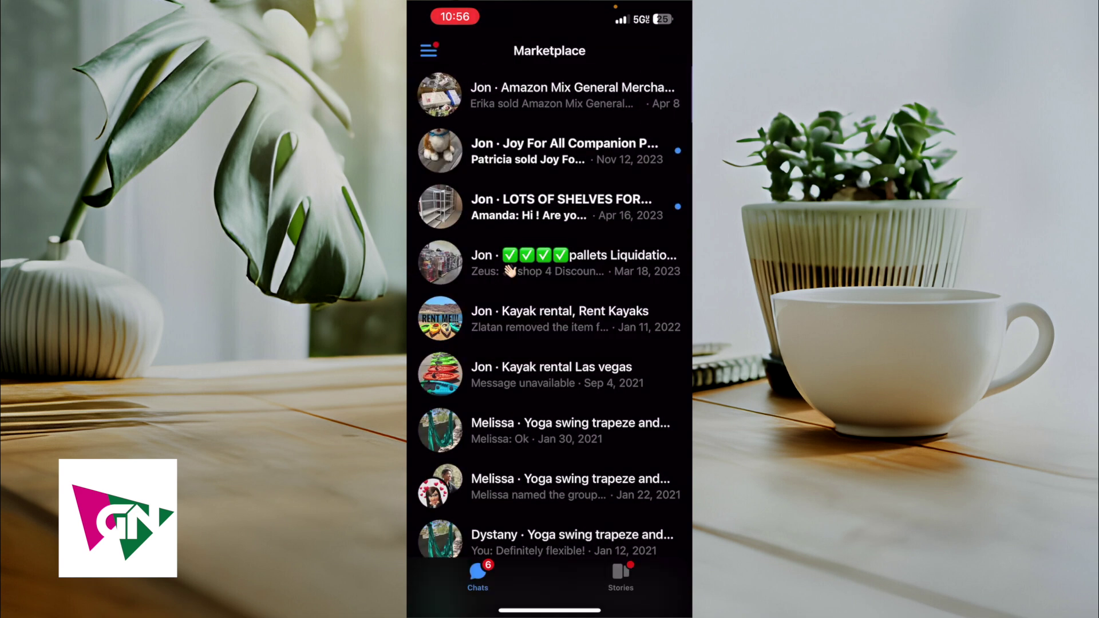
click(549, 95)
Choose Delete, dismiss the confirmation, then swipe the top Marketplace chat left again
click(448, 548)
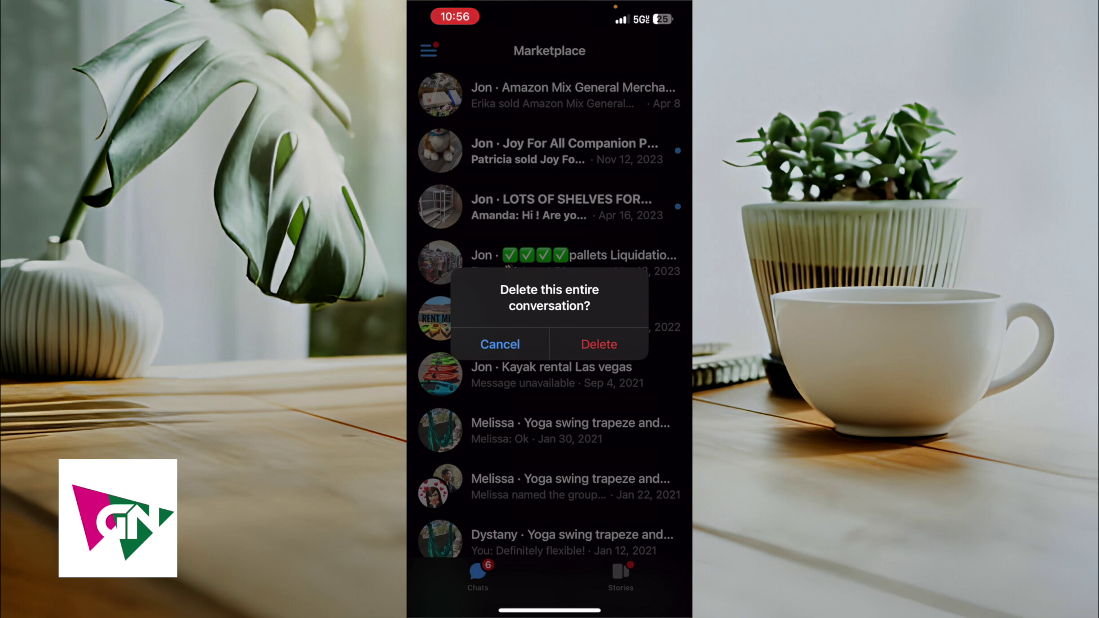
click(500, 344)
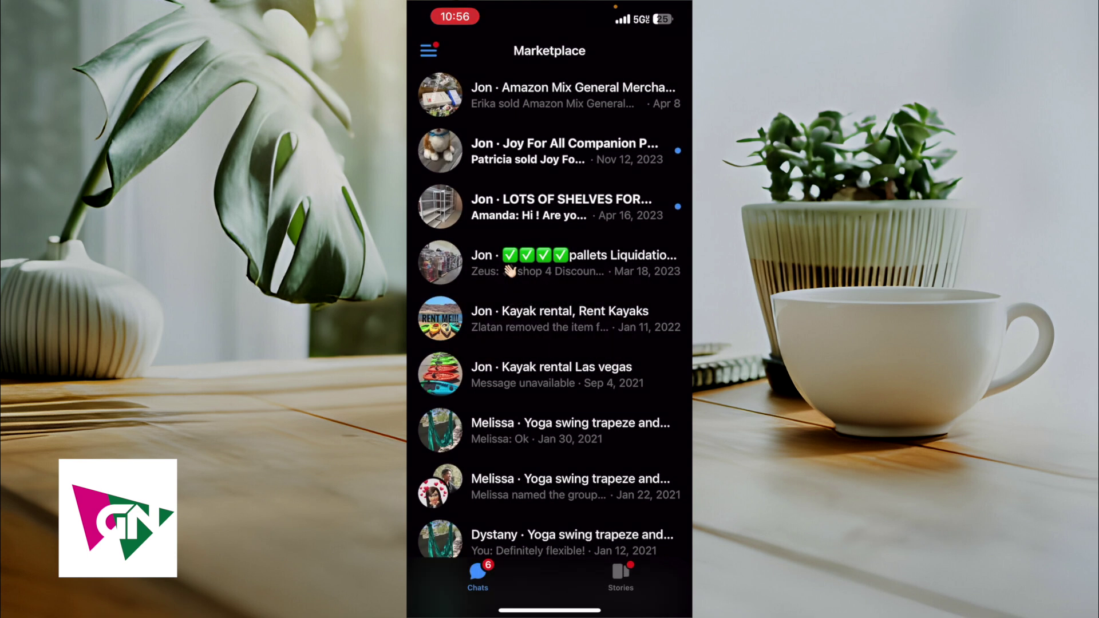
scroll(550, 308, down, 5)
scroll(550, 307, up, 5)
drag(635, 94, 497, 95)
click(550, 95)
click(644, 516)
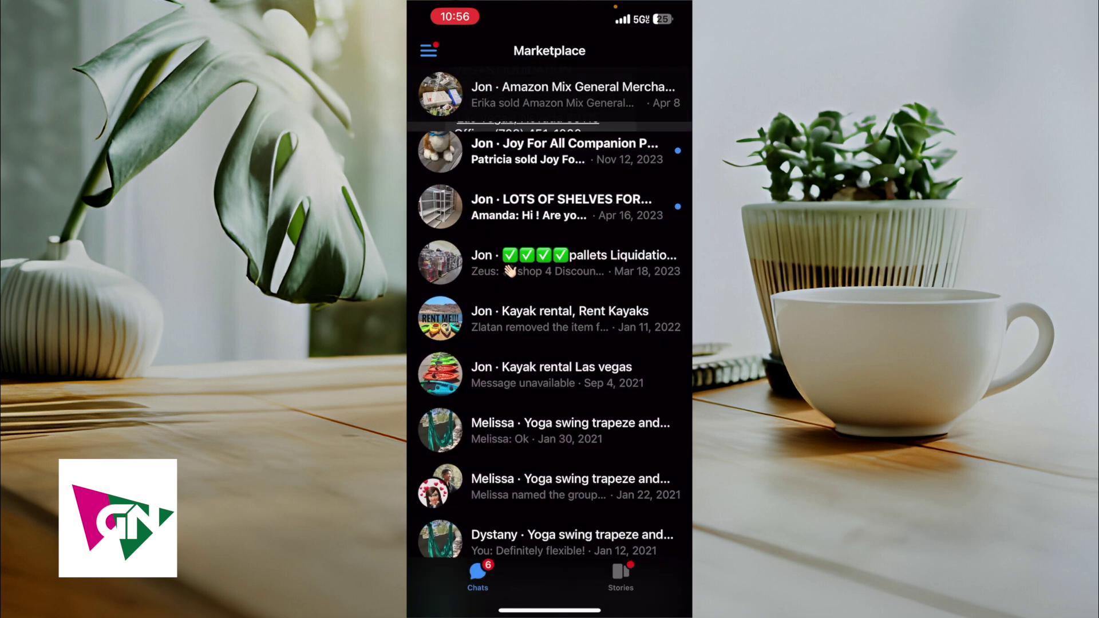